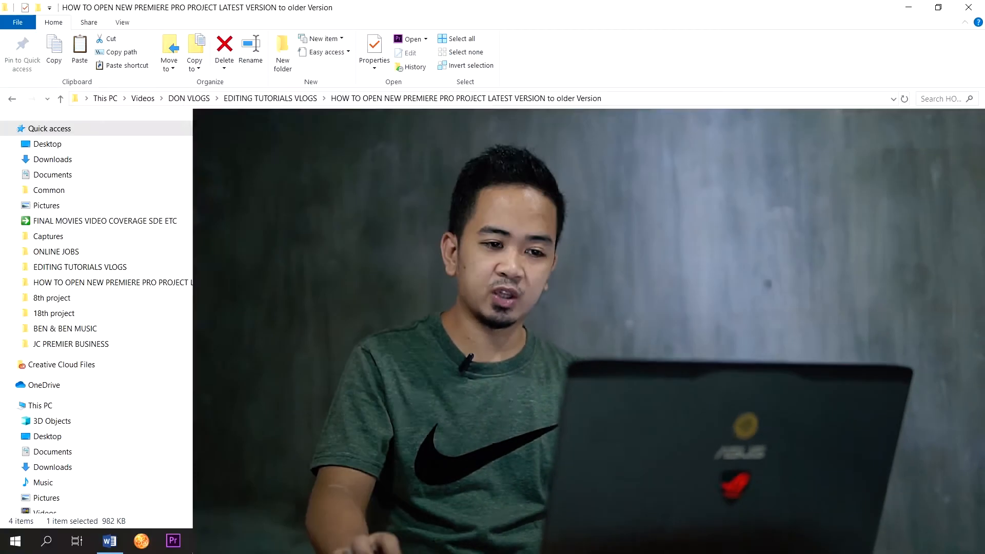
# - Try to open THE USEFUL PSYCHOLOGIST_2020.prproj with Adobe Premiere Pro CC 2019
pyautogui.click(732, 364)
pyautogui.click(745, 219)
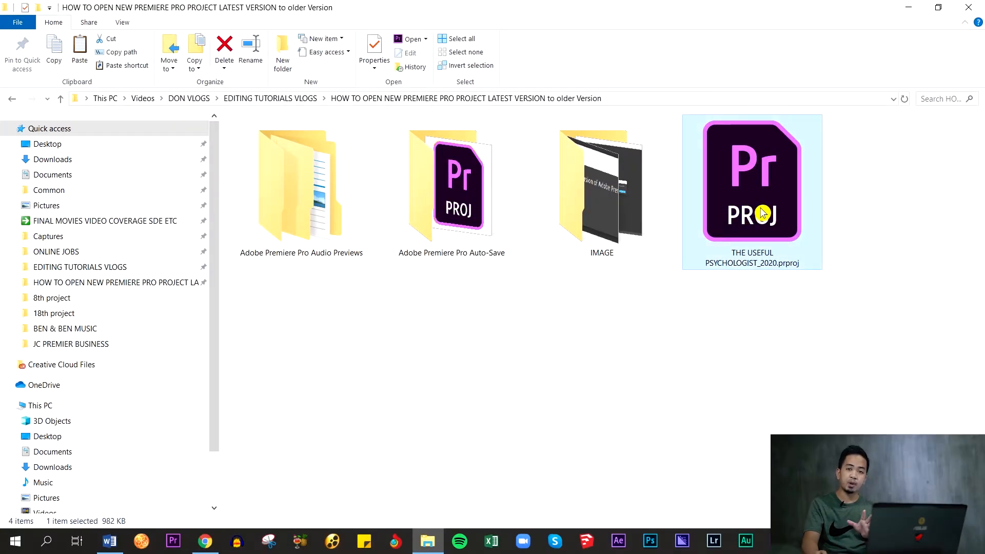
pyautogui.rightClick(738, 187)
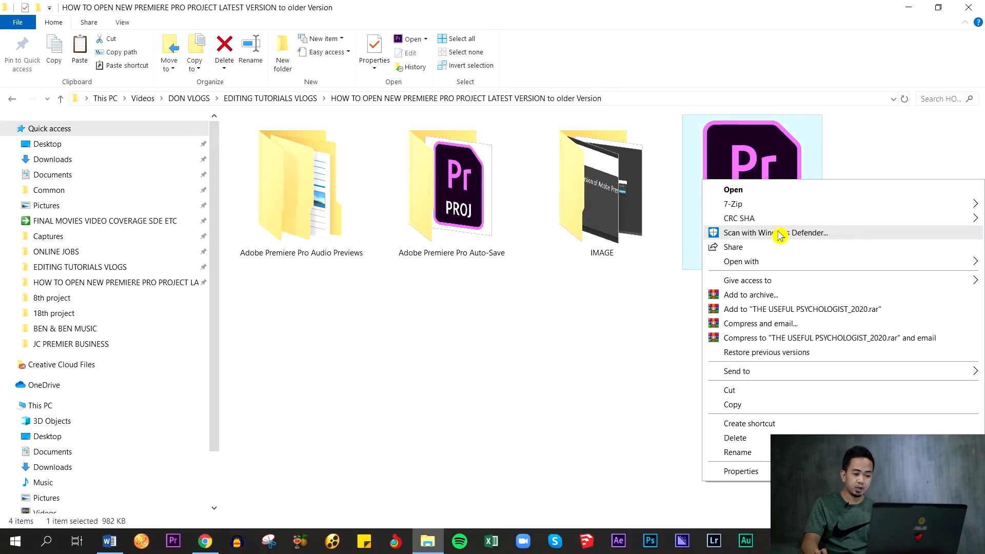
pyautogui.moveTo(768, 261)
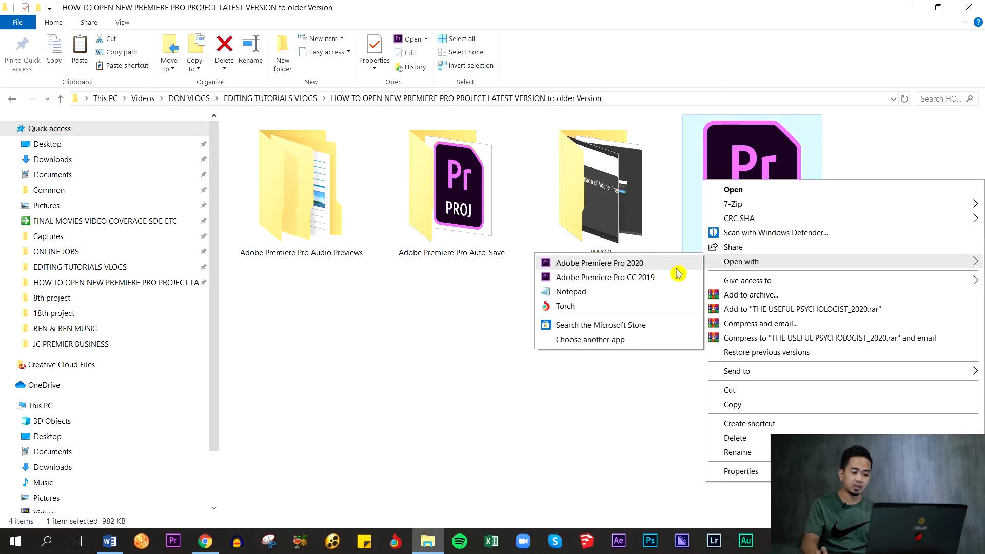
pyautogui.click(643, 278)
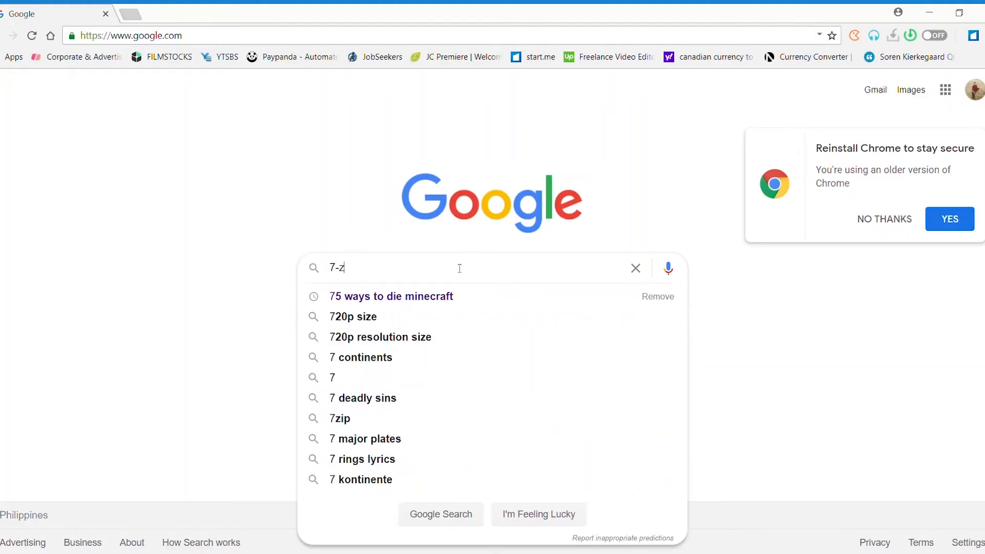
# - Go to the 7-Zip website at 7-zip.org
pyautogui.write('ip.org')
pyautogui.press('Return')
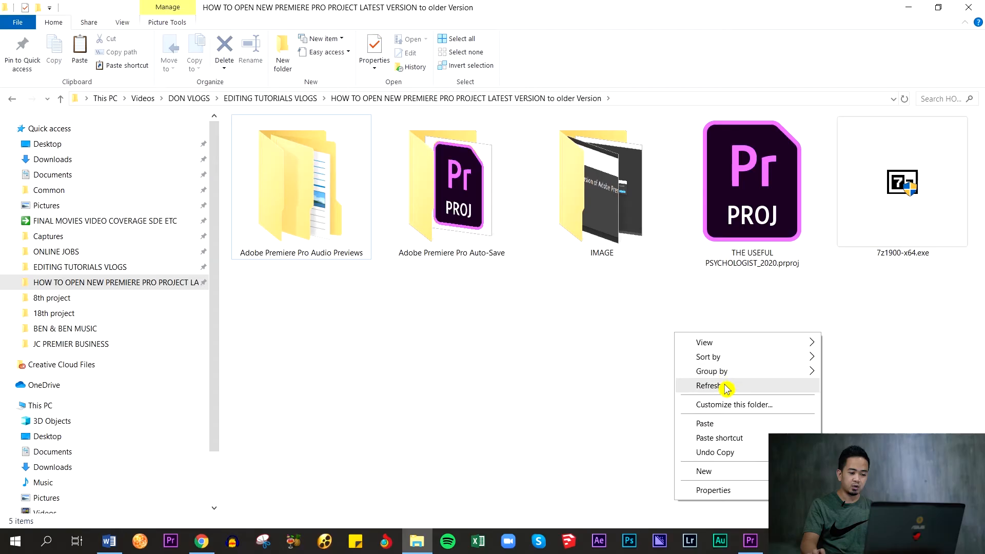
pyautogui.click(721, 386)
pyautogui.rightClick(753, 194)
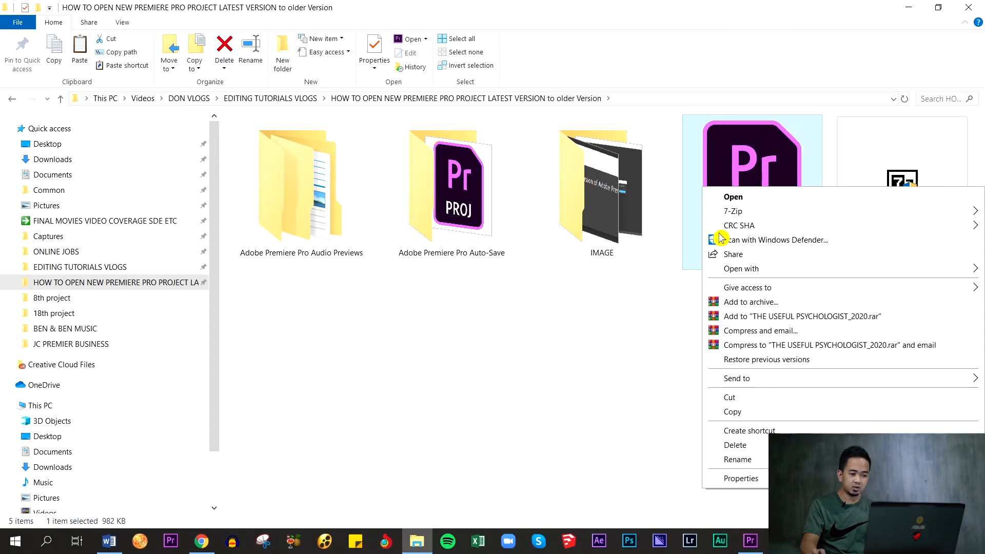
pyautogui.click(586, 373)
pyautogui.click(758, 177)
pyautogui.click(637, 370)
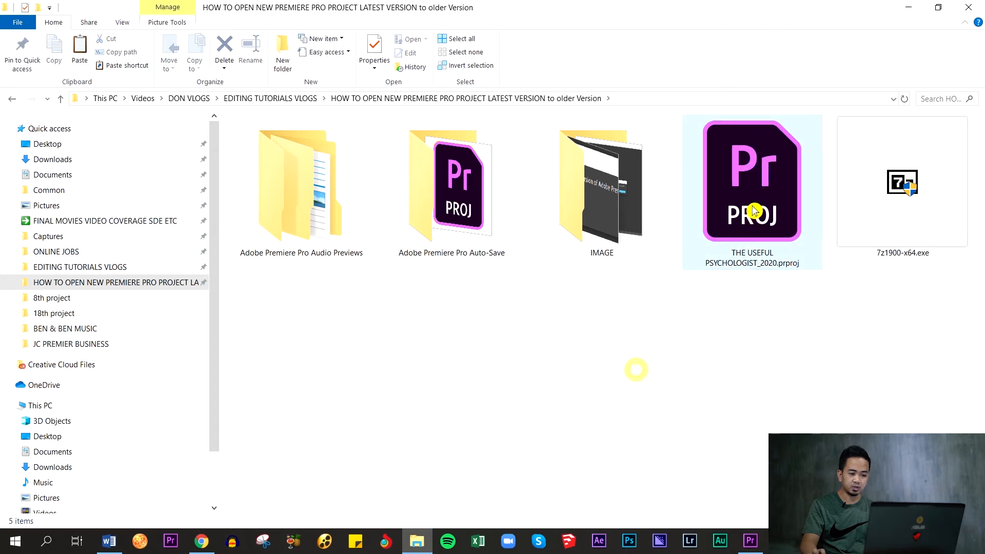
# - Extract THE USEFUL PSYCHOLOGIST_2020.prproj into its current folder with 7-Zip
pyautogui.rightClick(752, 218)
pyautogui.moveTo(801, 229)
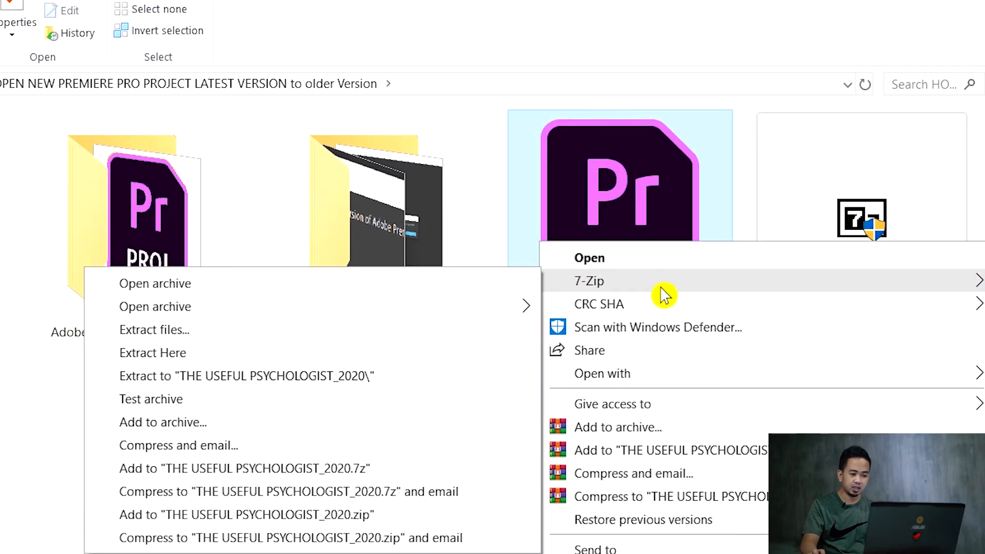
pyautogui.click(202, 353)
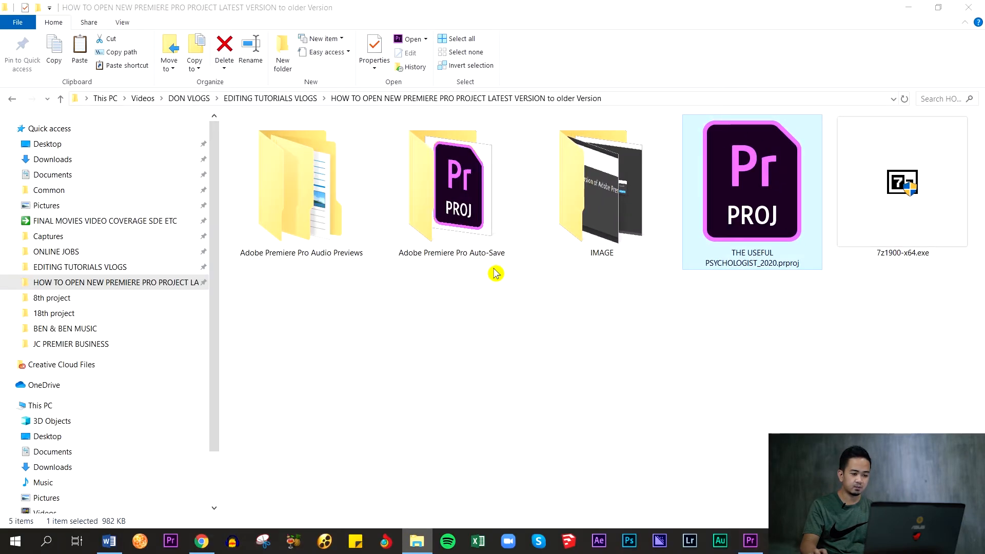
pyautogui.moveTo(436, 310); pyautogui.dragTo(309, 466)
pyautogui.moveTo(473, 314); pyautogui.dragTo(274, 422)
pyautogui.click(400, 375)
pyautogui.click(270, 346)
pyautogui.click(460, 434)
# - Open the extracted THE USEFUL PSYCHOLOGIST_2020 file, which has no extension, in Notepad
pyautogui.click(292, 348)
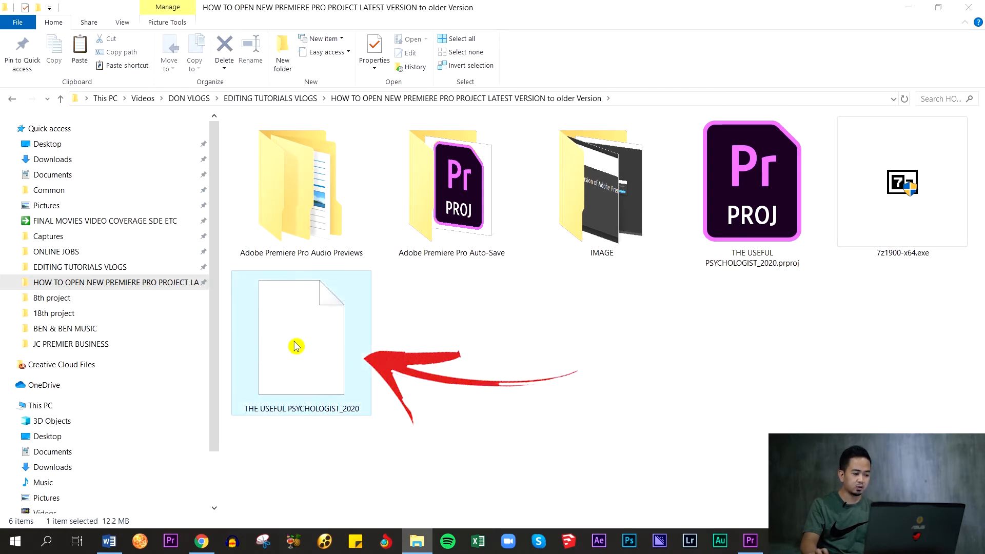
pyautogui.rightClick(315, 348)
pyautogui.click(405, 62)
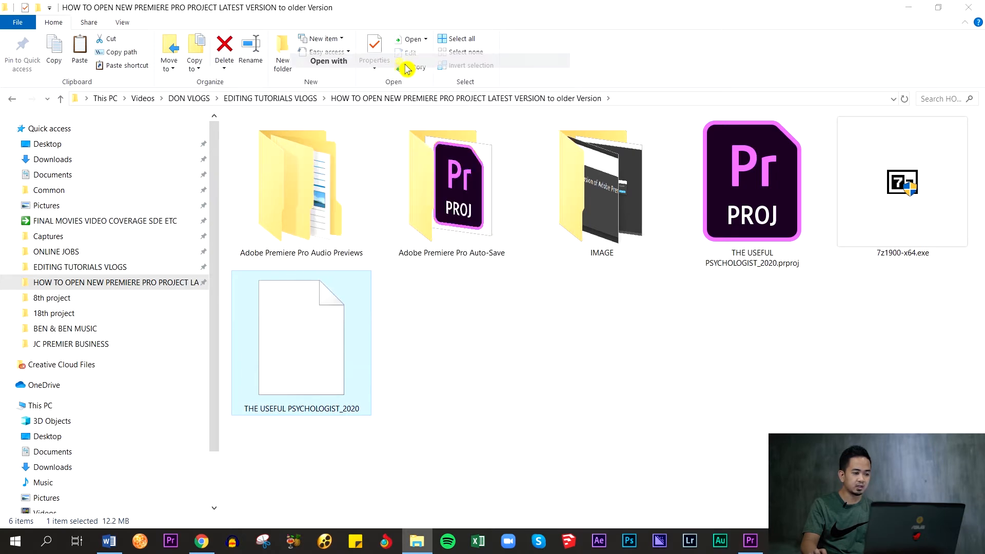
pyautogui.click(473, 331)
pyautogui.click(536, 447)
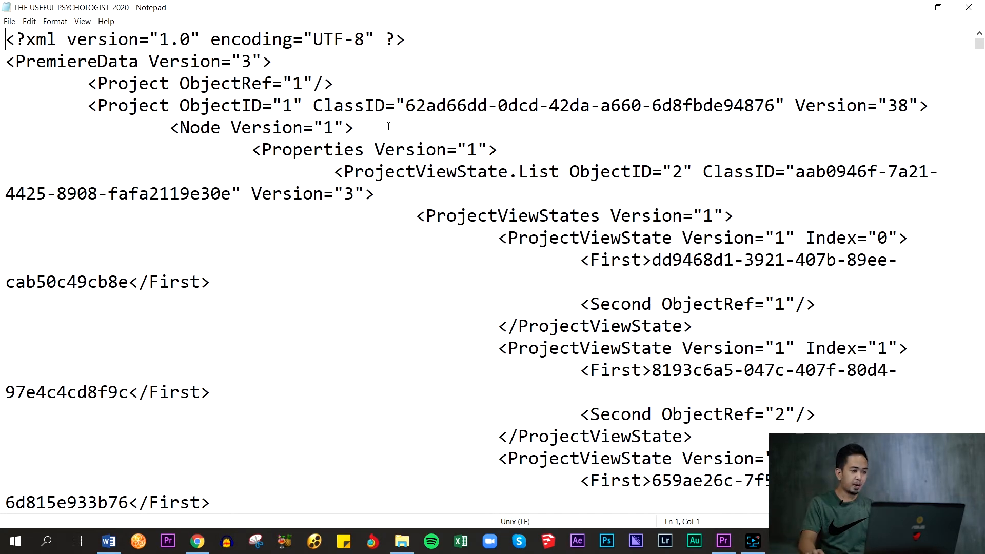
# - Change the Version value in the Project ObjectID="1" line near the start of the file to 1
pyautogui.click(118, 61)
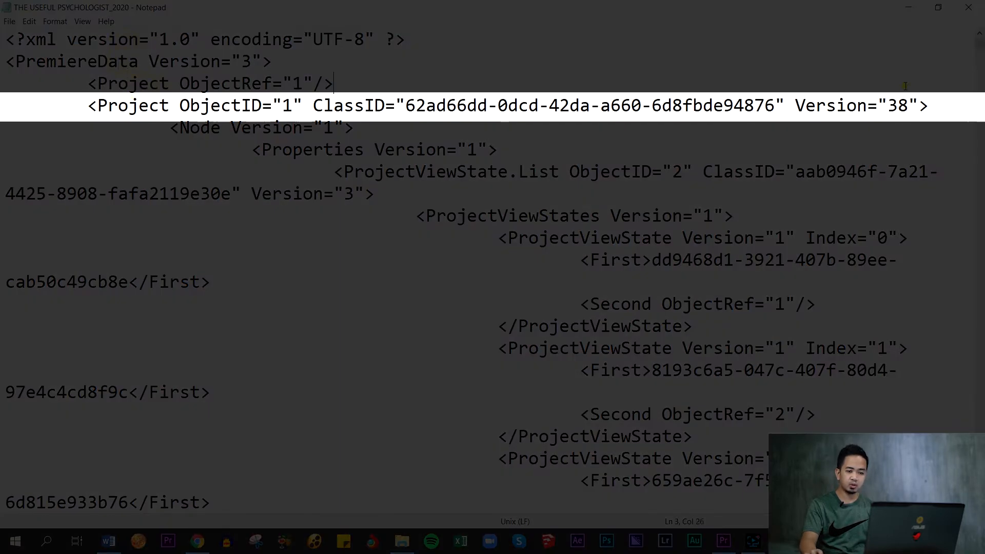
pyautogui.moveTo(796, 105); pyautogui.dragTo(919, 106)
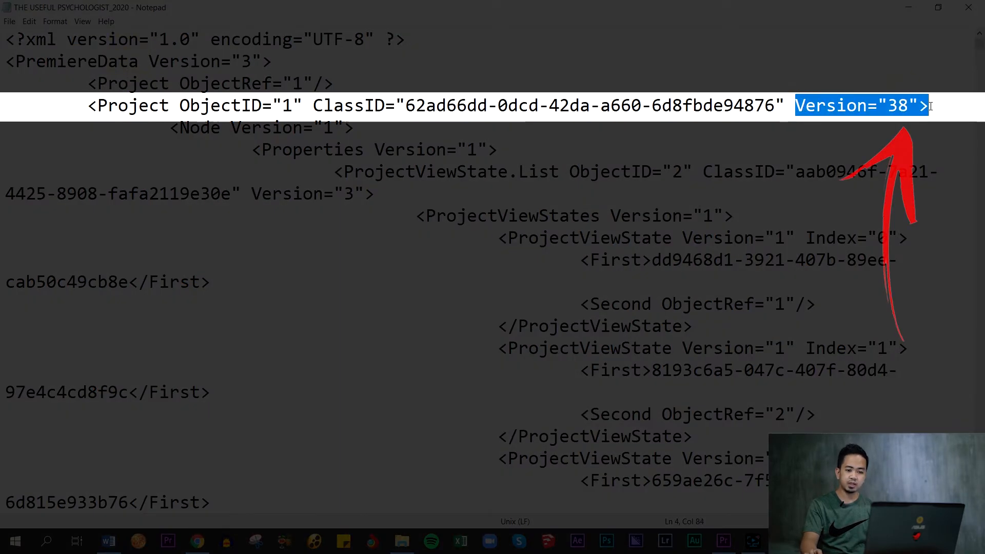
pyautogui.click(917, 66)
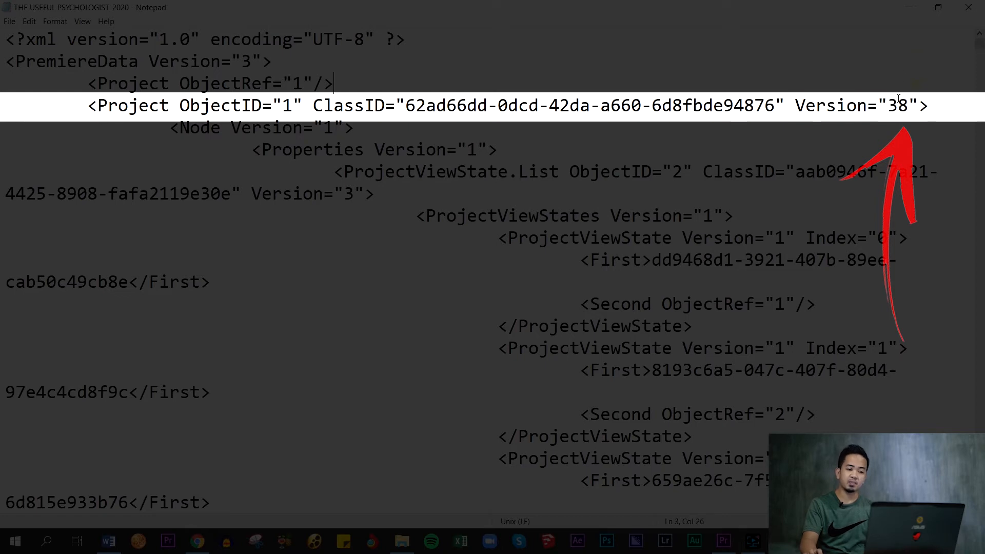
pyautogui.moveTo(889, 108); pyautogui.dragTo(910, 106)
pyautogui.click(915, 87)
pyautogui.write('1')
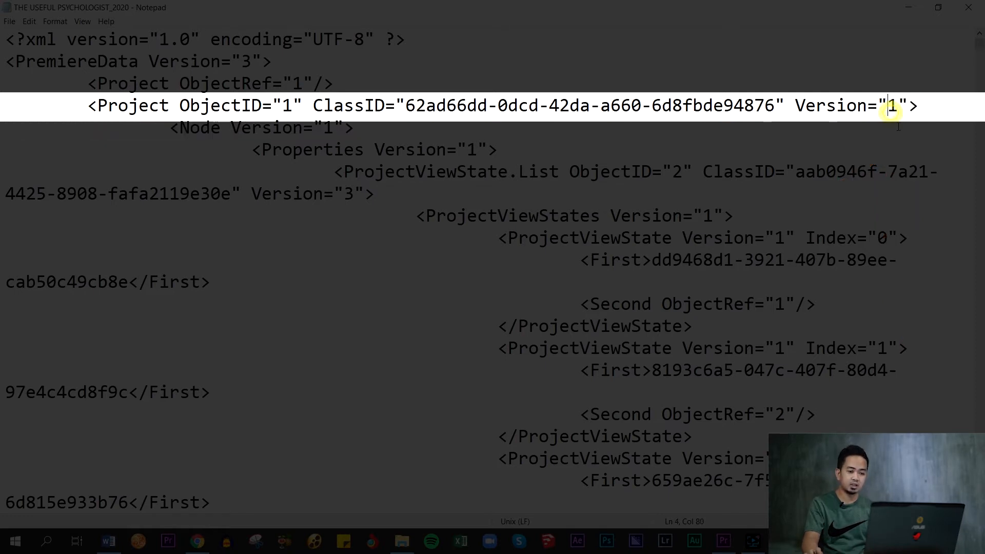
pyautogui.click(905, 149)
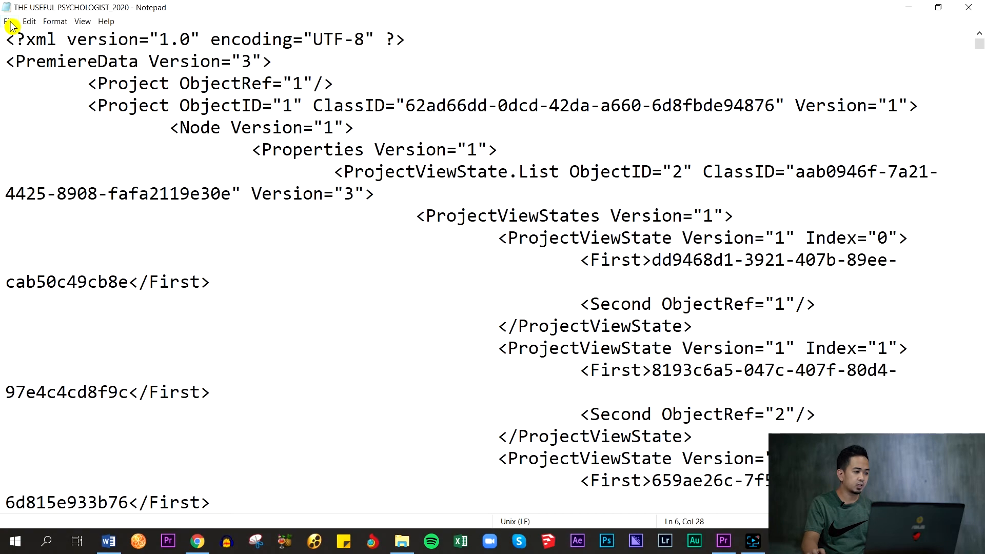
# - Save the edited project text file and close it
pyautogui.click(9, 21)
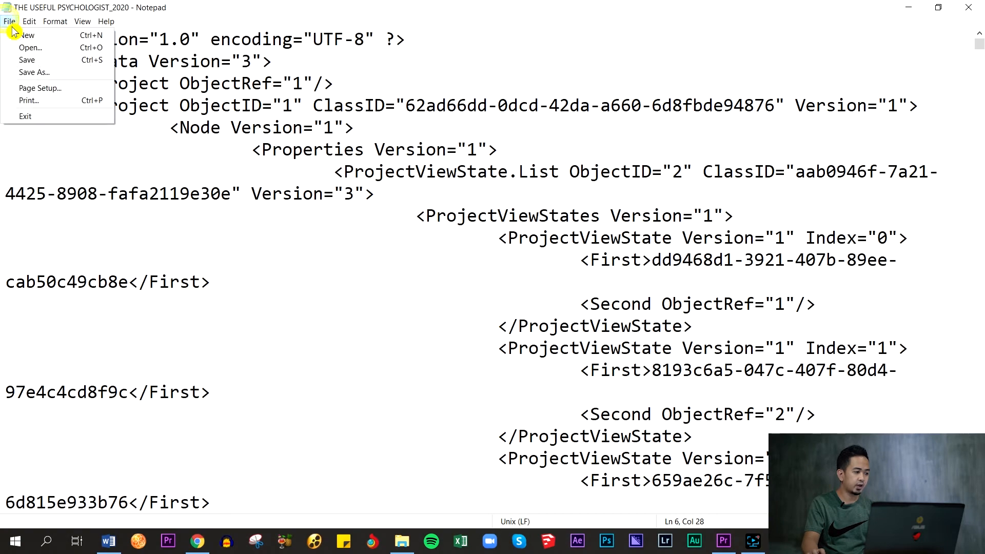
pyautogui.click(49, 60)
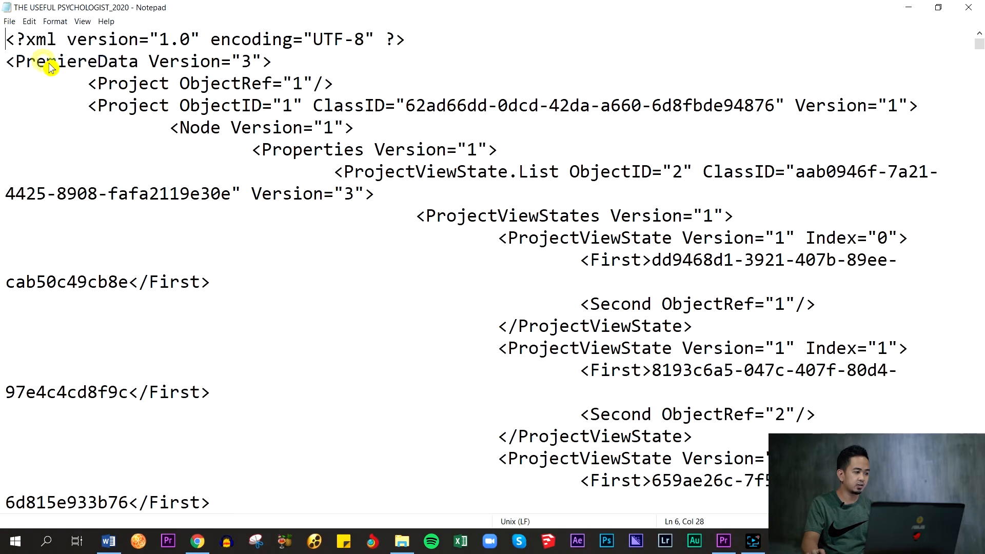
pyautogui.click(967, 8)
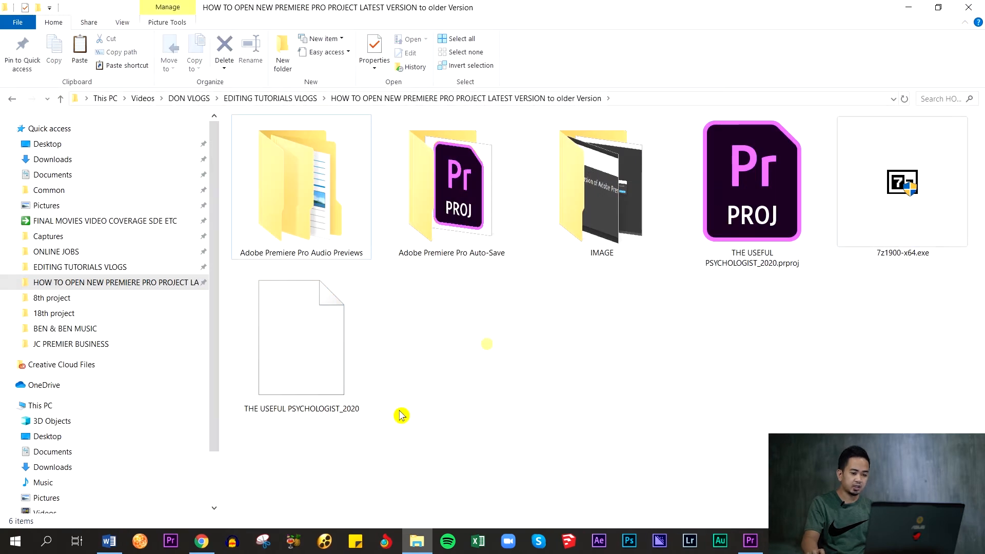
# - Start adding the edited THE USEFUL PSYCHOLOGIST_2020 file to a 7-Zip archive, with gzip as the archive format
pyautogui.rightClick(267, 342)
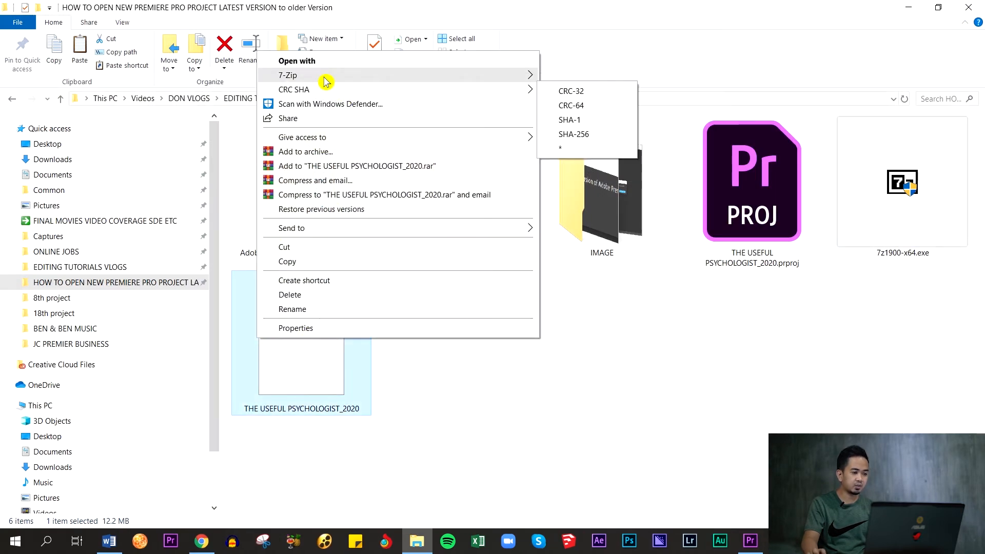
pyautogui.moveTo(327, 82)
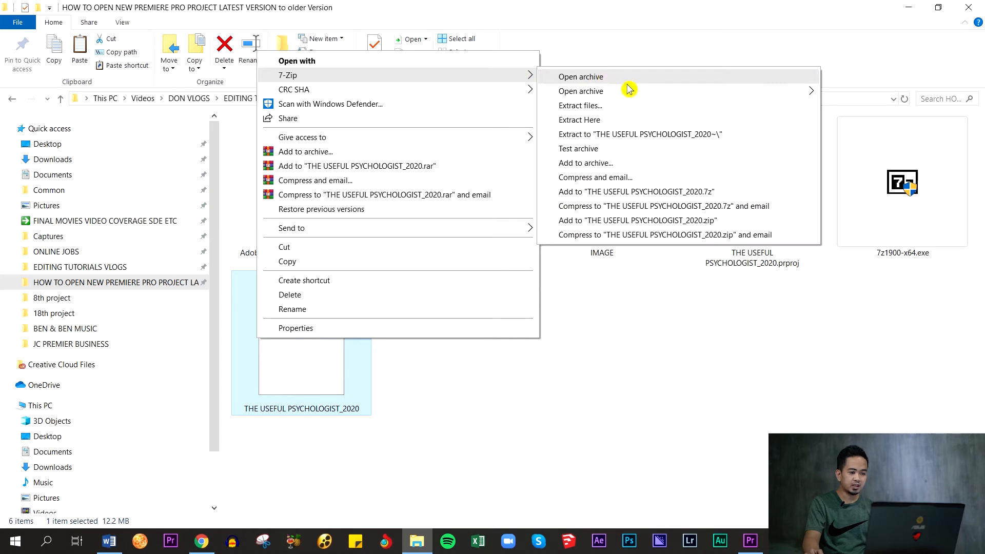
pyautogui.click(598, 163)
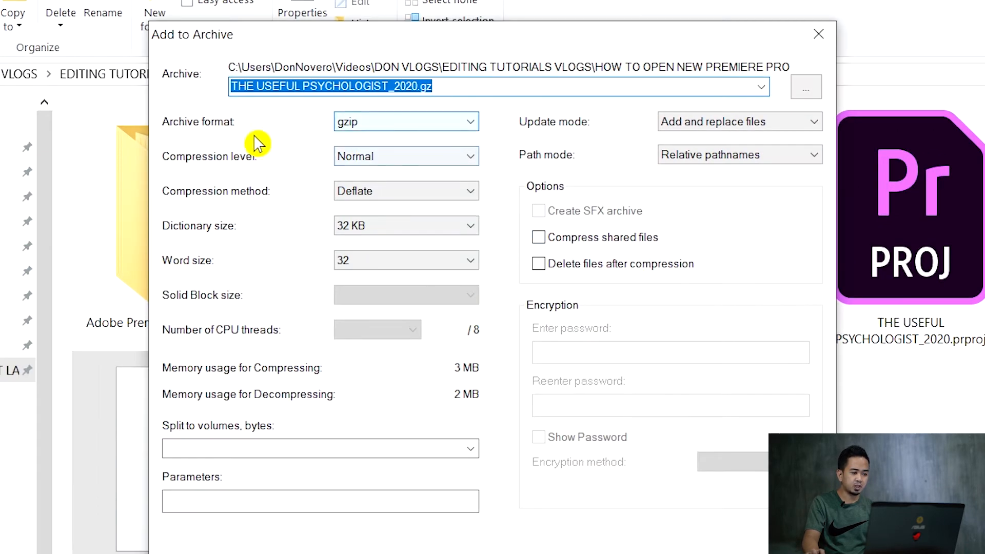
pyautogui.click(391, 123)
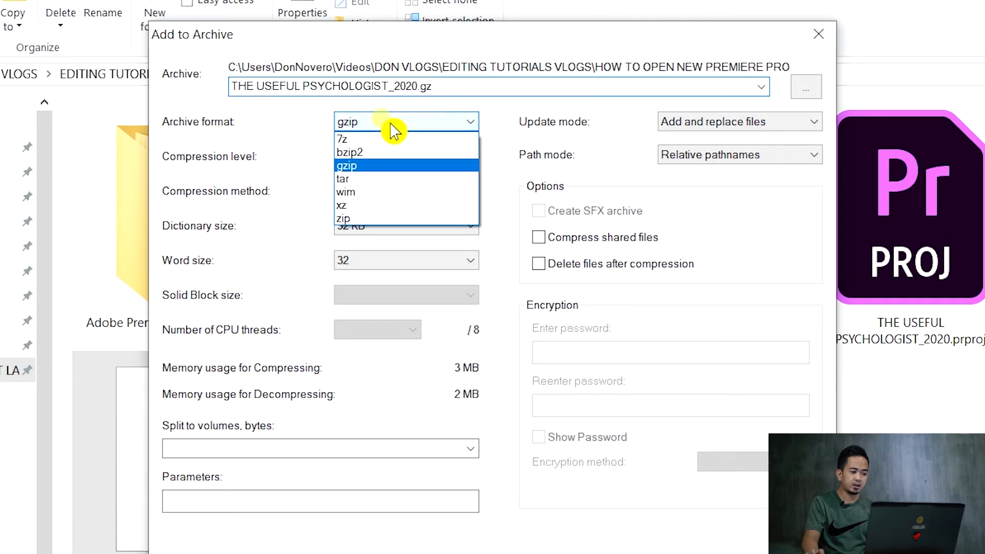
pyautogui.click(393, 137)
pyautogui.click(424, 126)
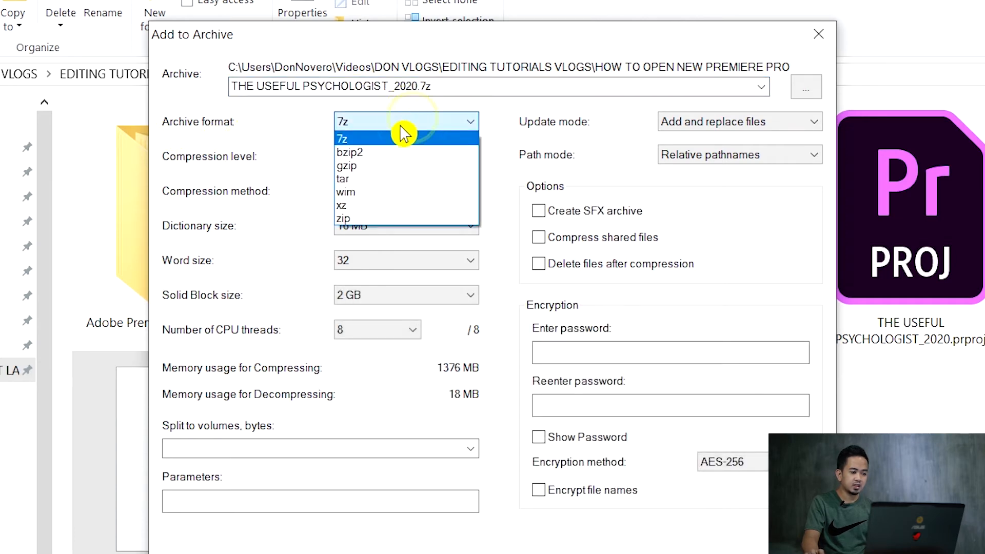
pyautogui.click(375, 167)
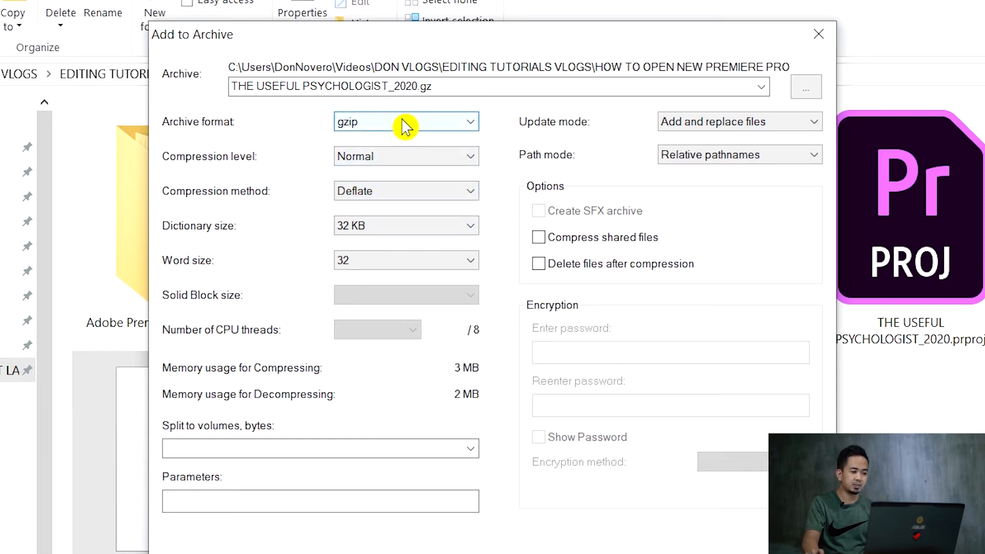
# - Name the archive THE USEFUL PSYCHOLOGIST_2020_CONVERTED.prproj and create it
pyautogui.click(452, 88)
pyautogui.click(457, 90)
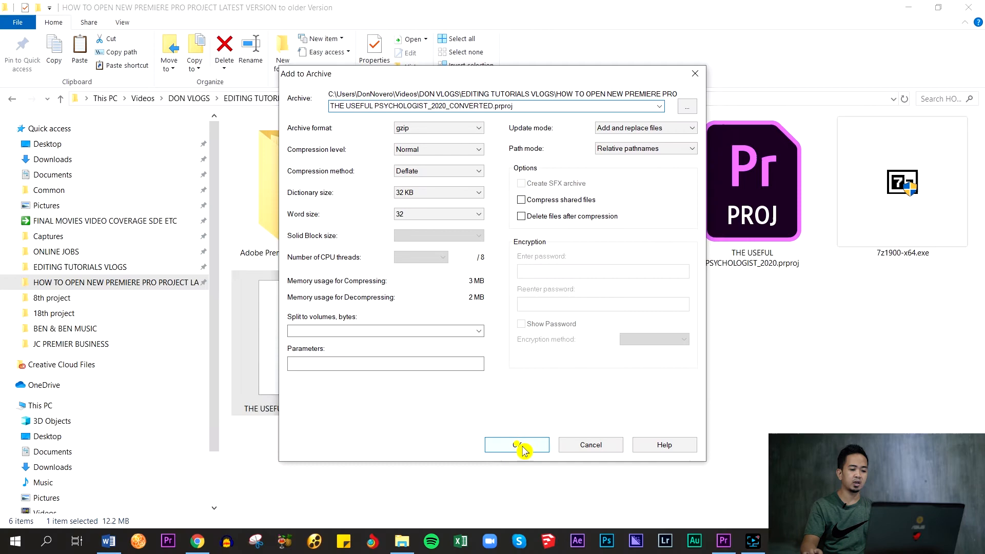
pyautogui.click(513, 507)
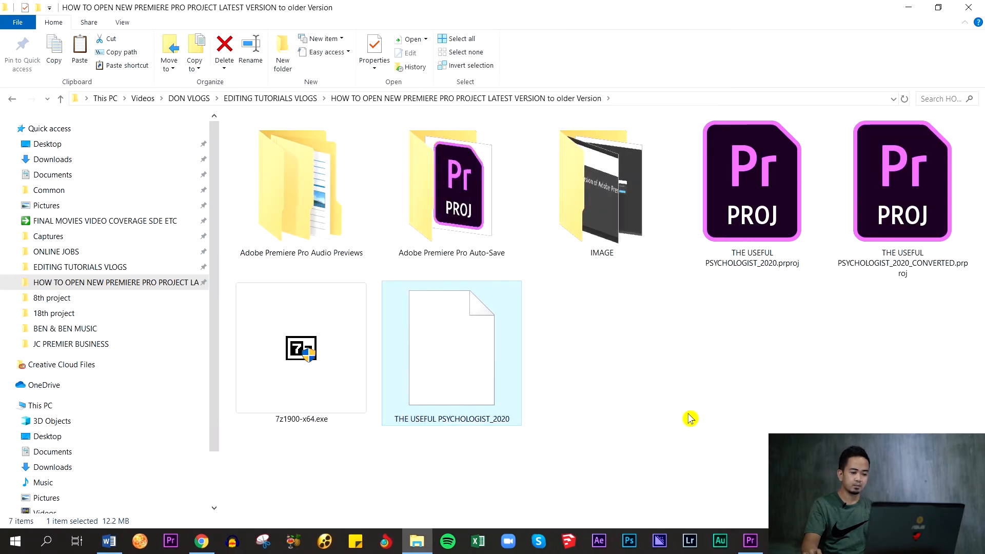
pyautogui.click(652, 345)
pyautogui.rightClick(670, 371)
pyautogui.click(725, 254)
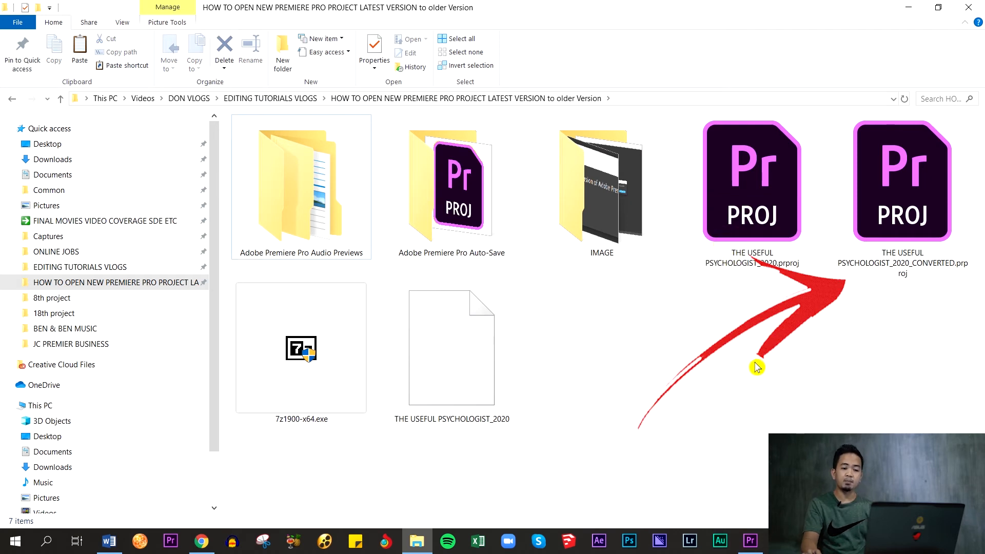
pyautogui.click(907, 175)
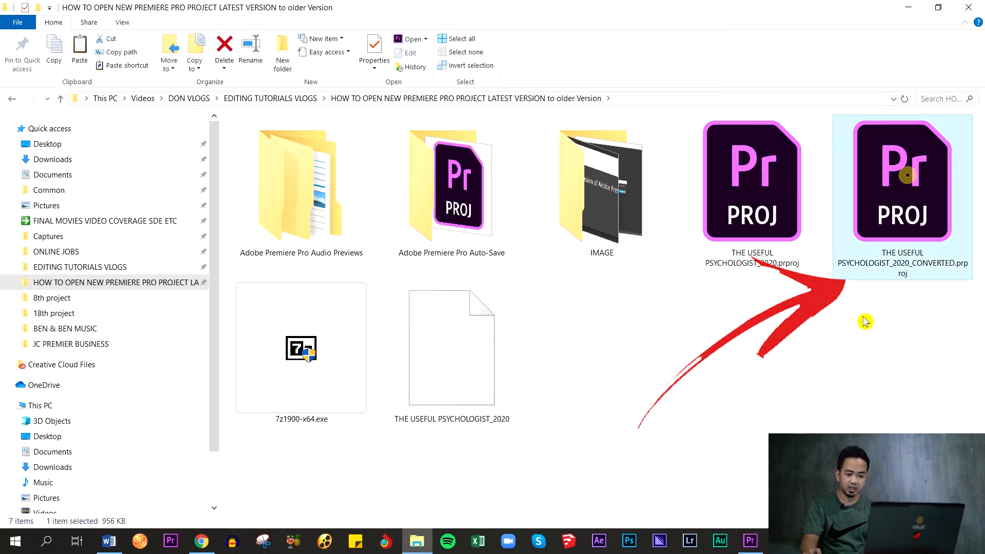
pyautogui.click(883, 376)
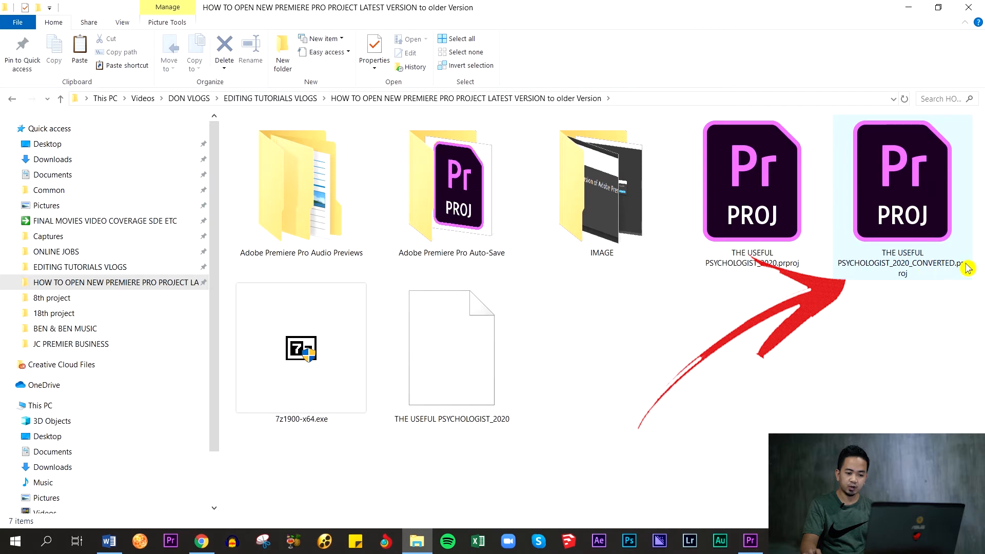
pyautogui.rightClick(824, 336)
pyautogui.click(863, 402)
pyautogui.click(805, 324)
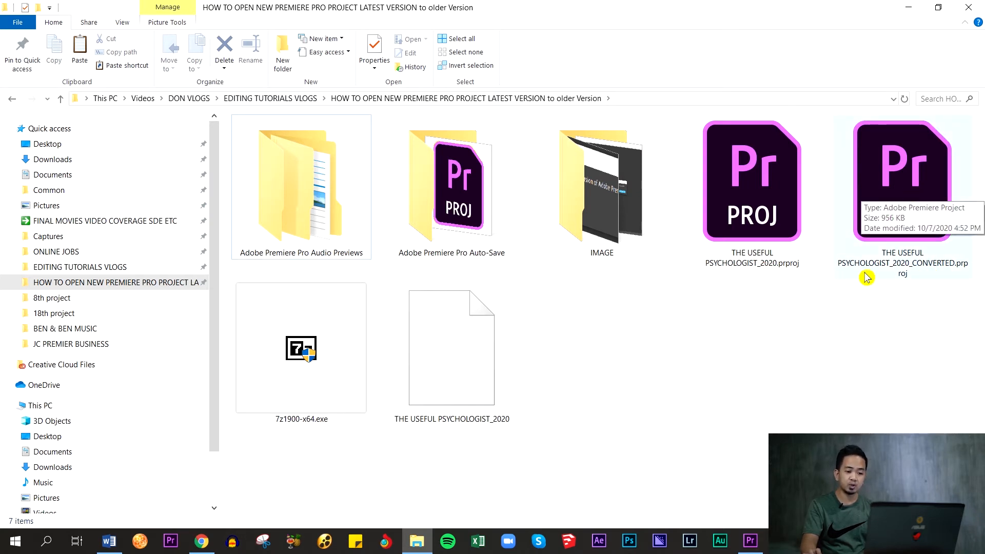
pyautogui.click(763, 203)
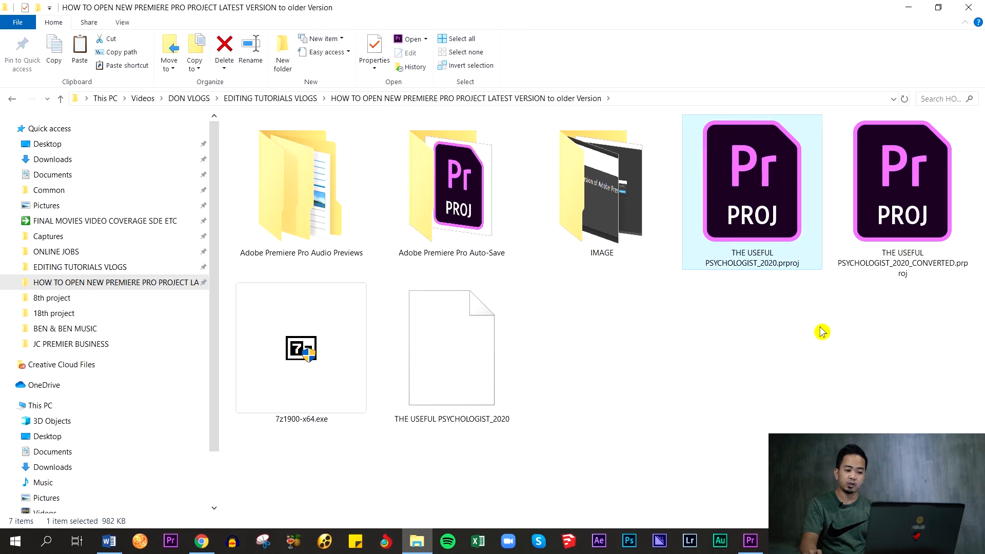
pyautogui.click(770, 331)
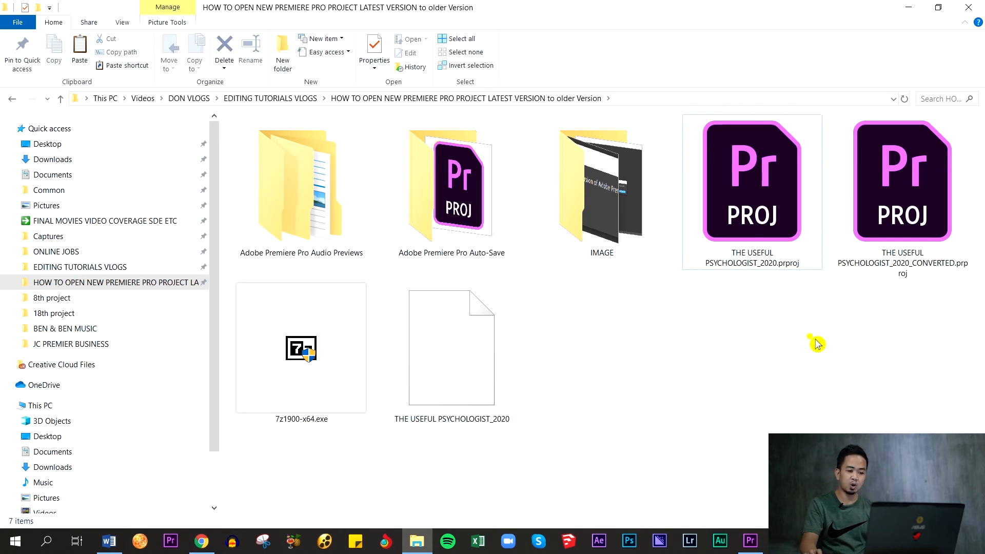
# - Open THE USEFUL PSYCHOLOGIST_2020_CONVERTED.prproj with Adobe Premiere Pro CC 2019
pyautogui.rightClick(893, 191)
pyautogui.moveTo(688, 263)
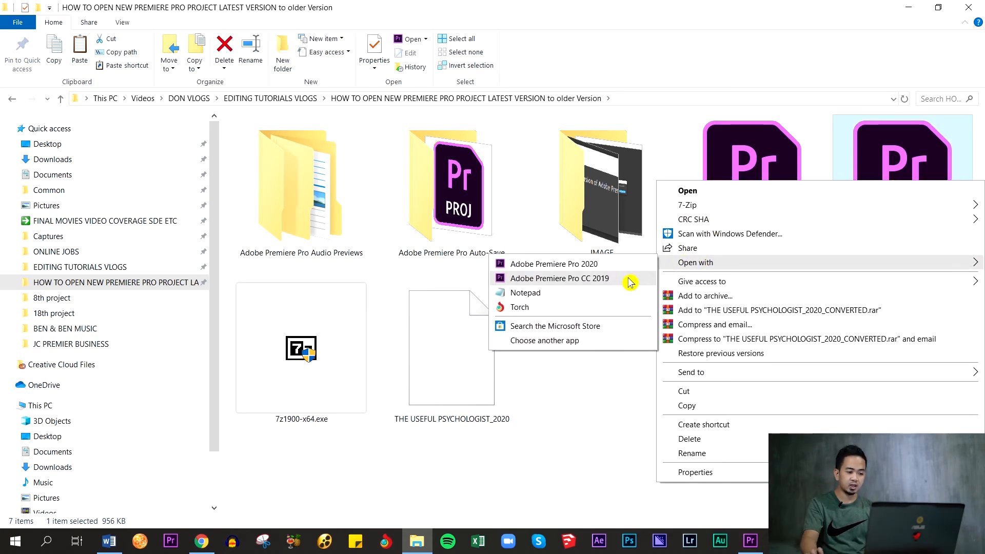
pyautogui.click(560, 278)
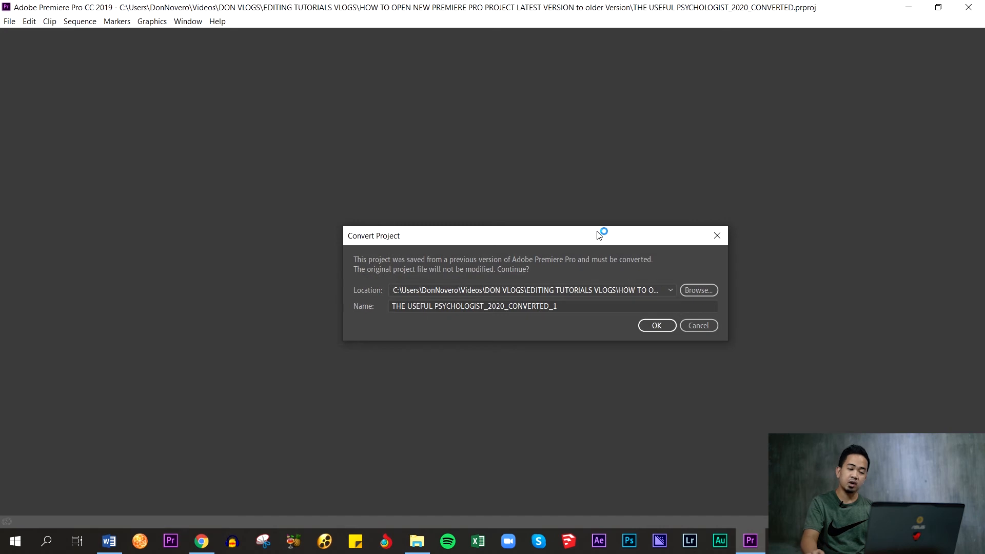
# - Convert the project under the name THE USEFUL PSYCHOLOGIST_2020_CONVERTED_TO 2019
pyautogui.click(538, 287)
pyautogui.write('_TO 2019')
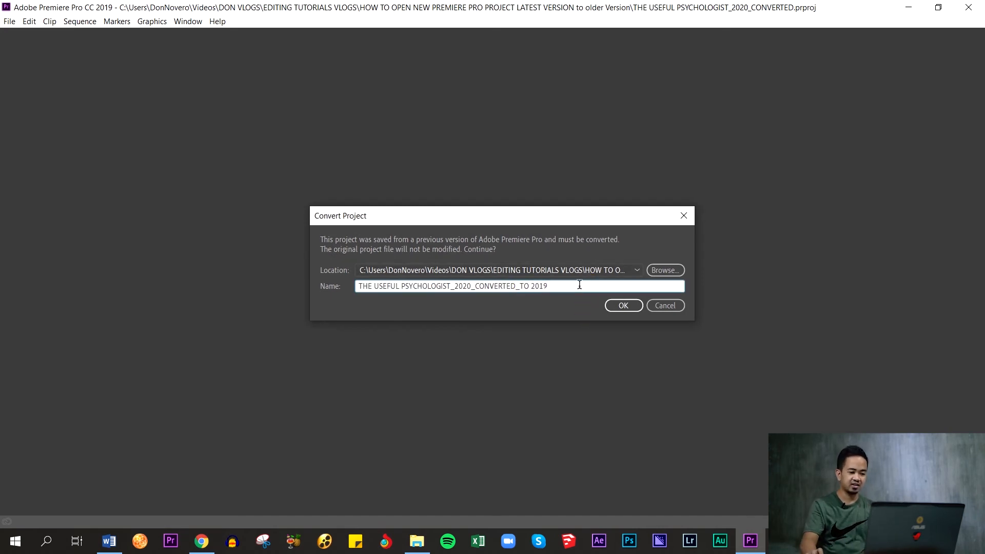
pyautogui.click(622, 307)
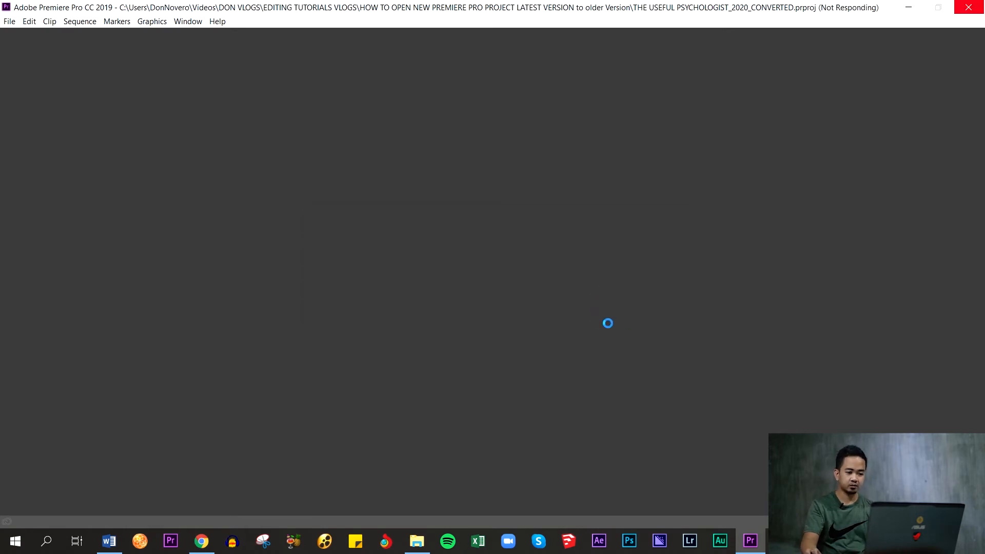